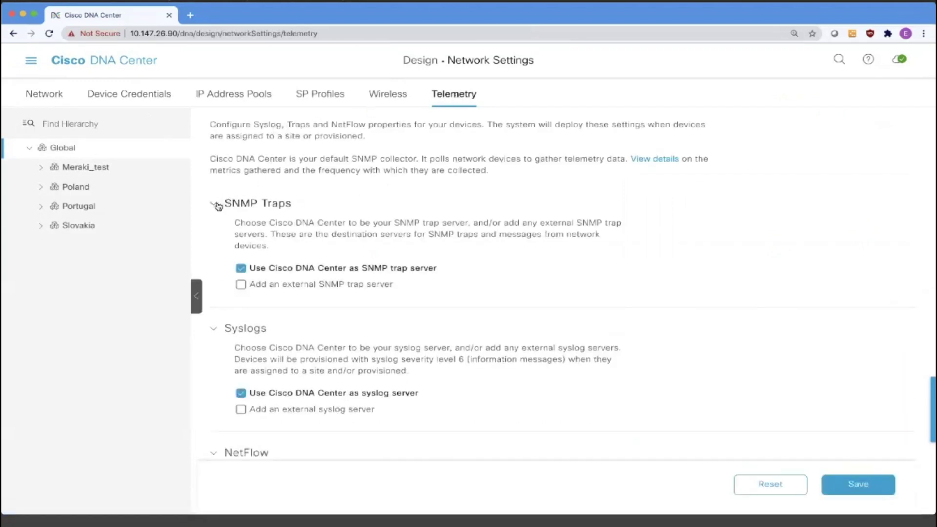
Review the global SNMP traps, syslog, NetFlow and wired client telemetry settings, and open the details on the collected metrics
scroll(247, 330, down, 3)
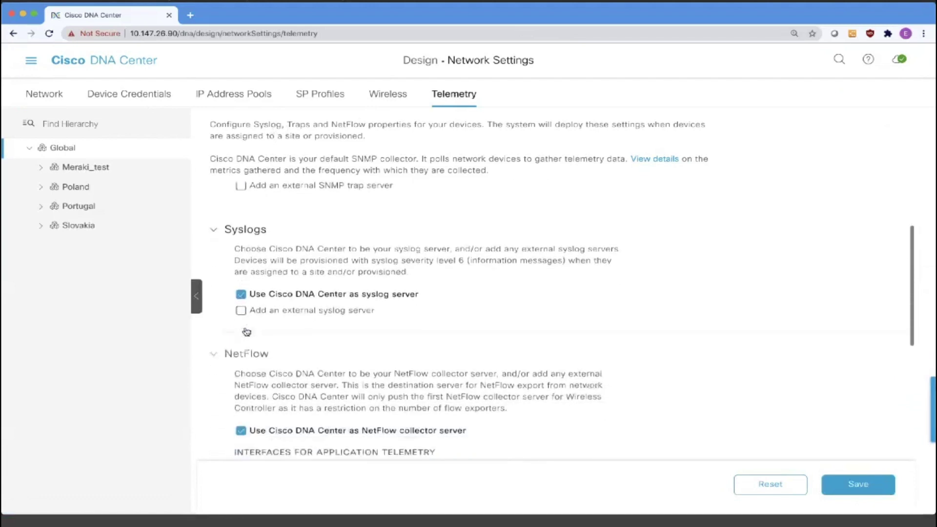
scroll(225, 356, down, 5)
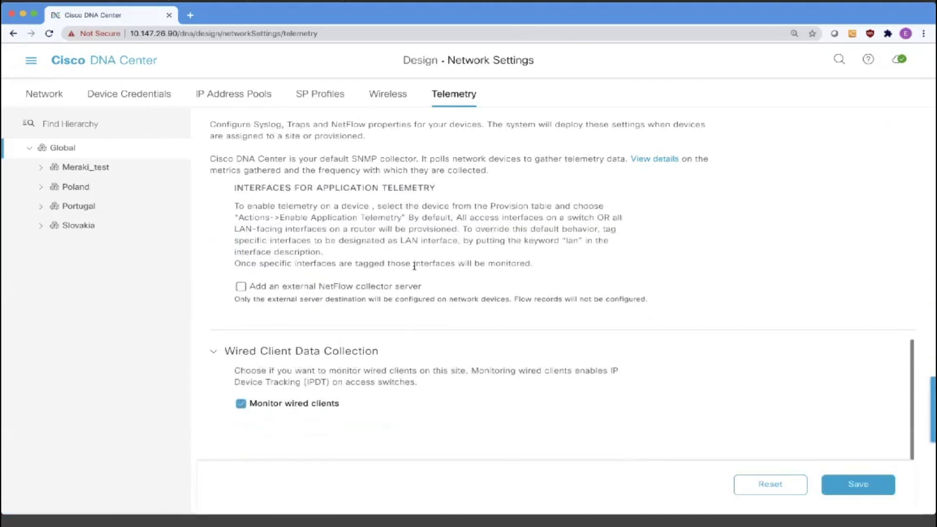
scroll(415, 266, up, 5)
scroll(420, 267, up, 3)
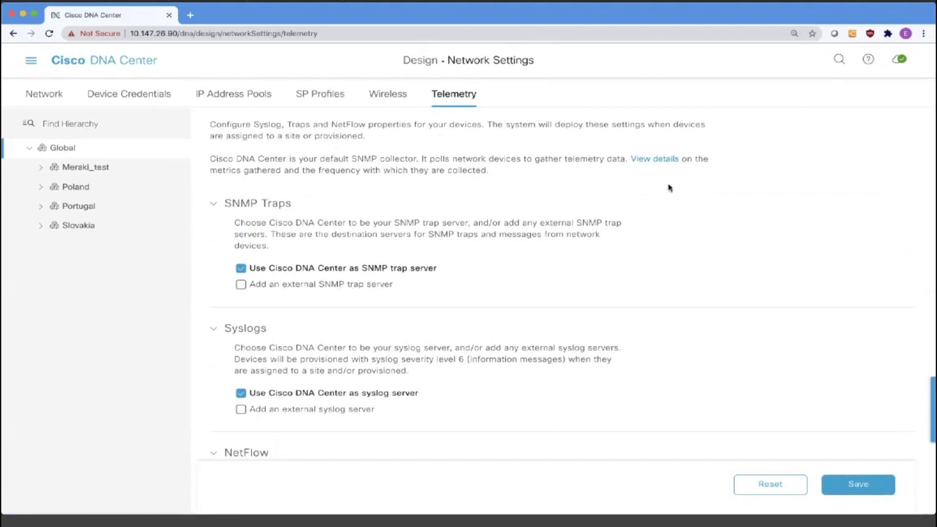
click(654, 159)
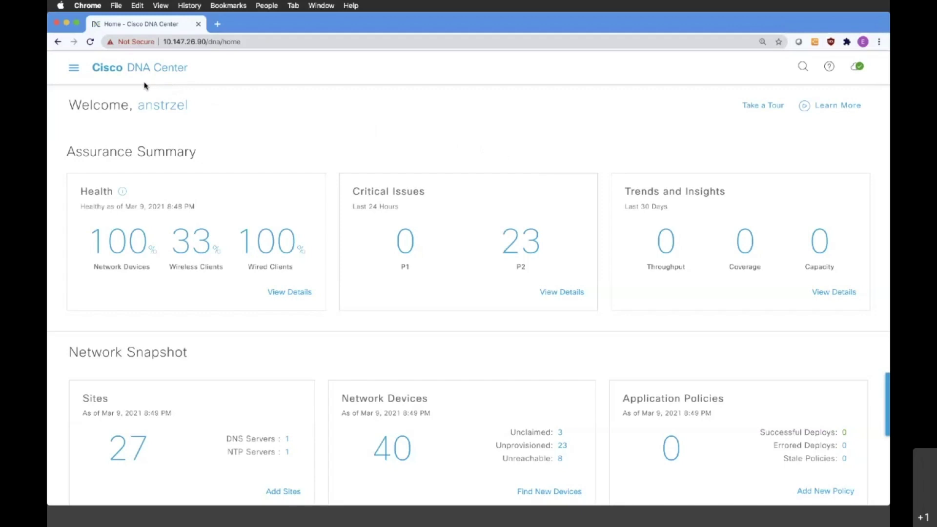
Open the Assurance Health dashboard and review the overall health of network devices and clients and the top 10 issue types
click(73, 69)
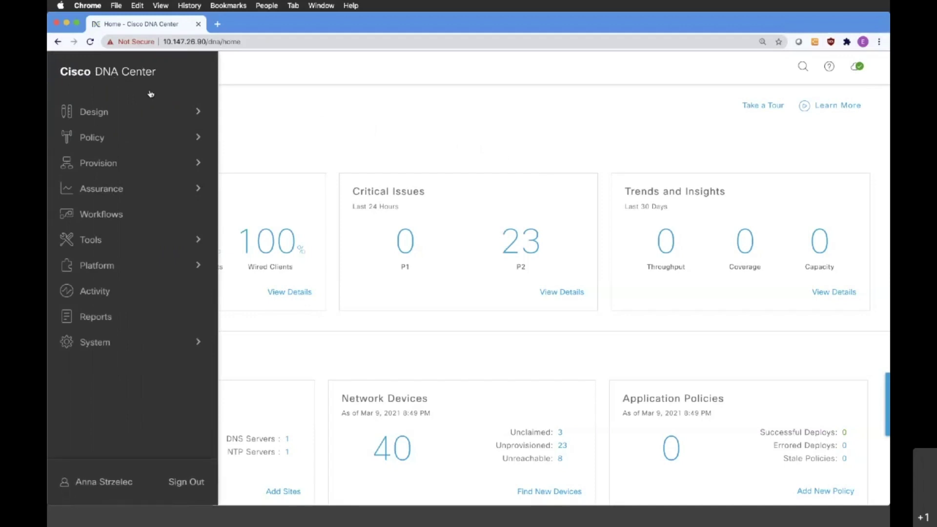
click(114, 193)
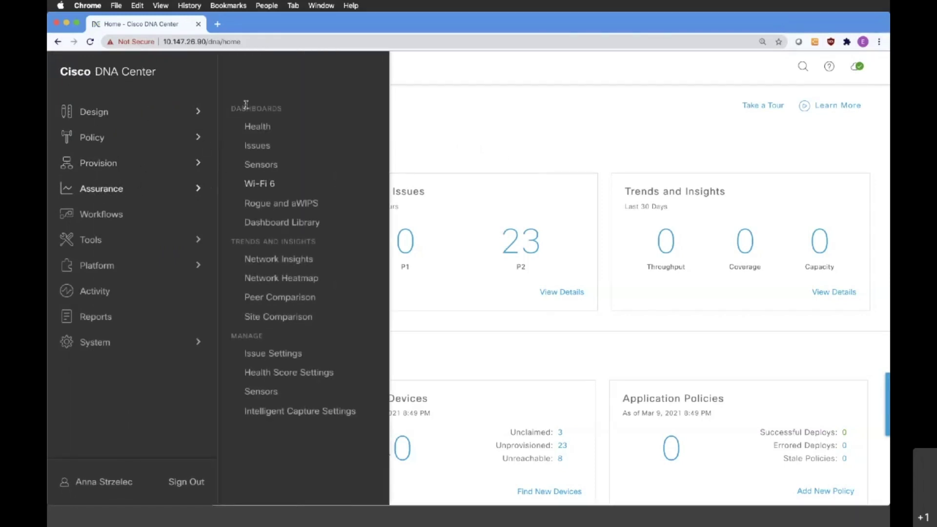
click(254, 129)
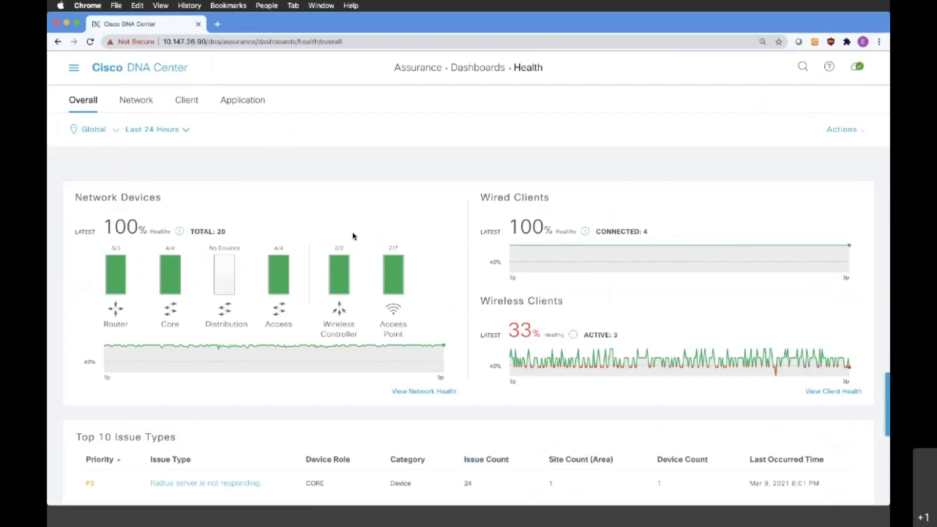
scroll(352, 236, down, 1)
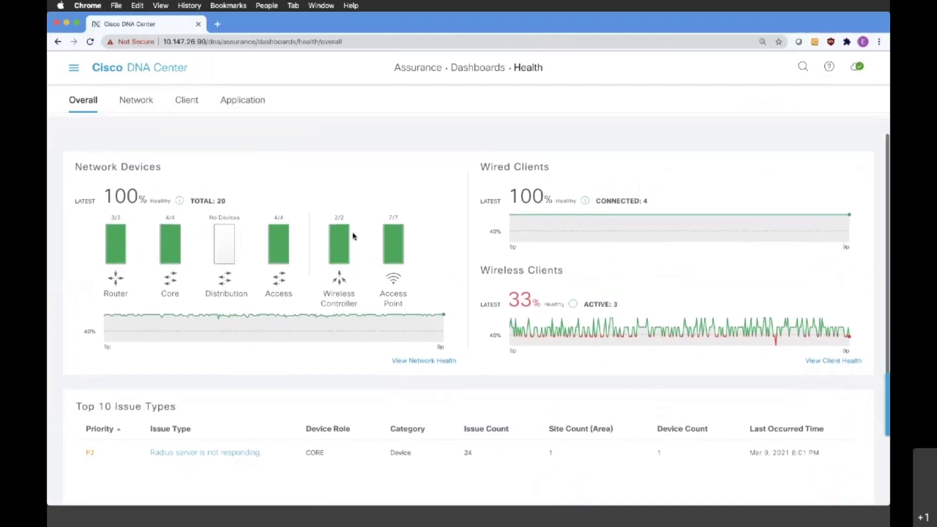
scroll(352, 237, down, 1)
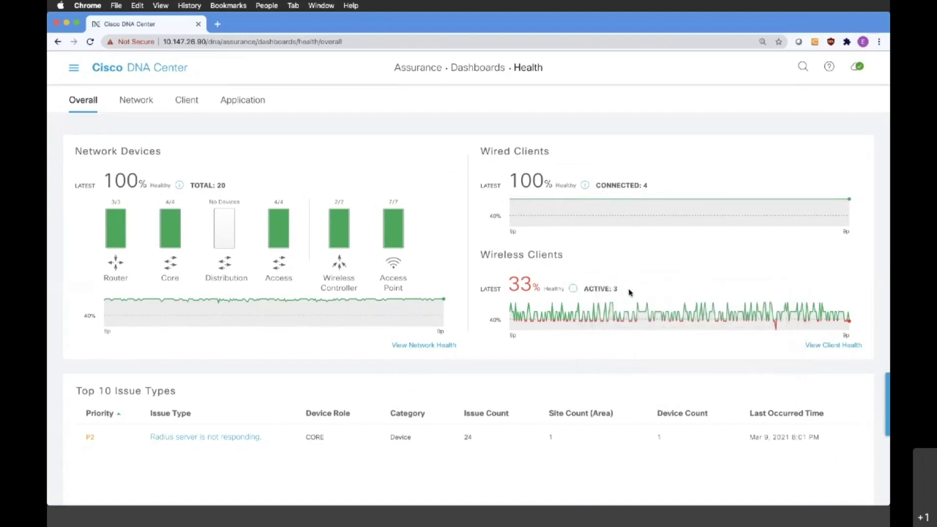
scroll(432, 359, down, 3)
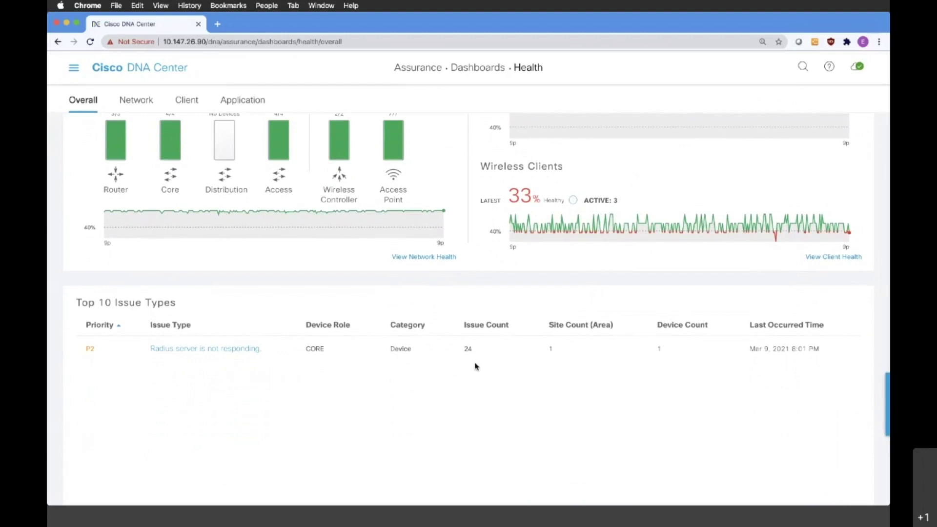
scroll(387, 324, up, 3)
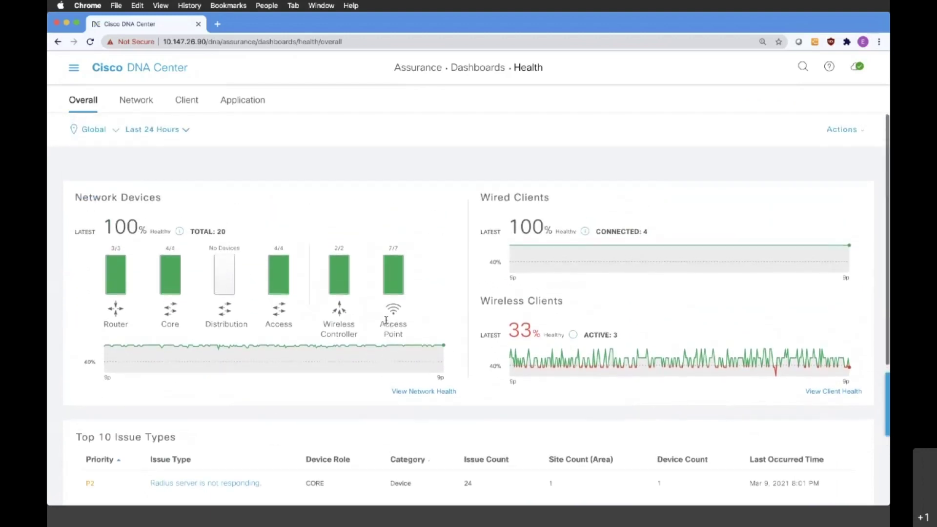
Open the network health view and review the device role chart, the access point summaries and the network devices list
click(137, 100)
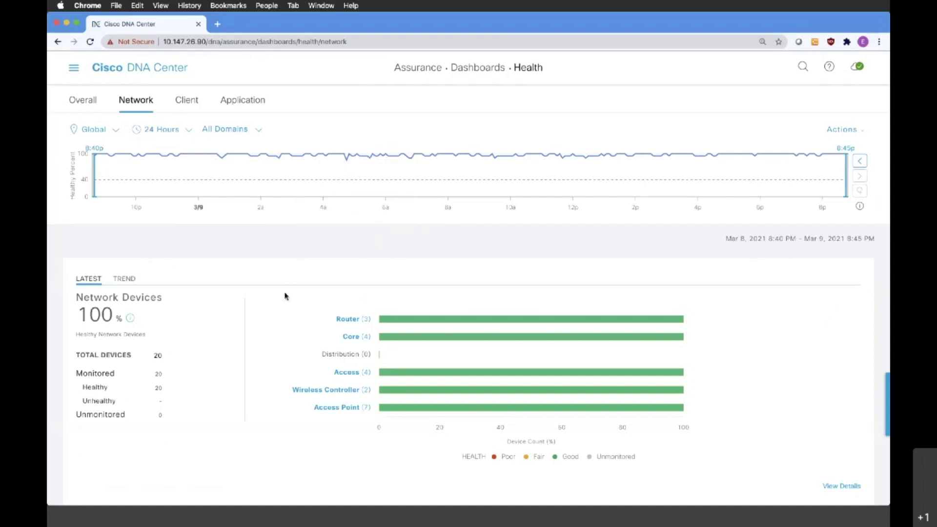
scroll(274, 321, down, 2)
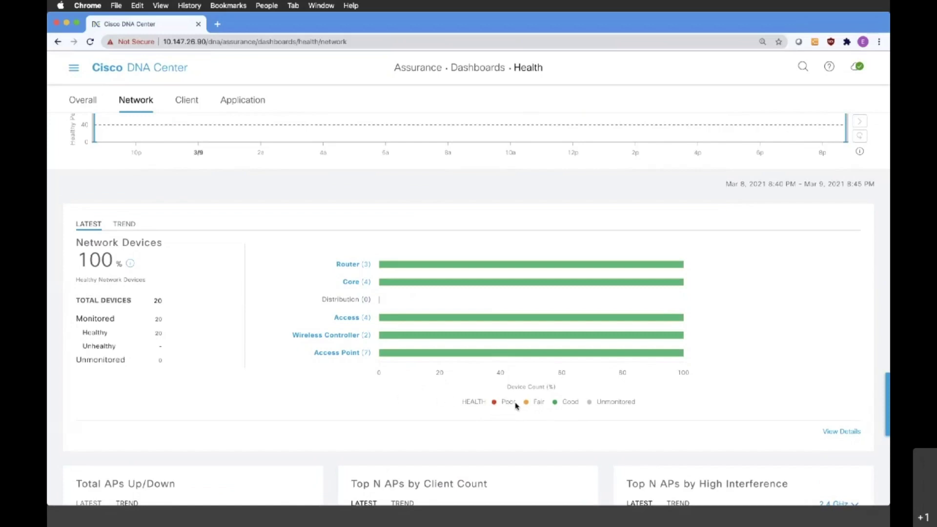
scroll(437, 387, down, 3)
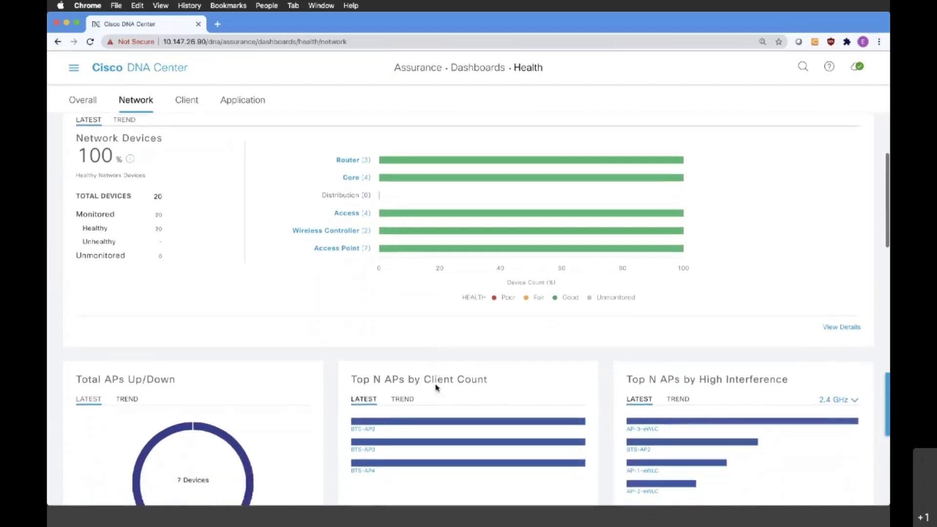
scroll(436, 387, down, 4)
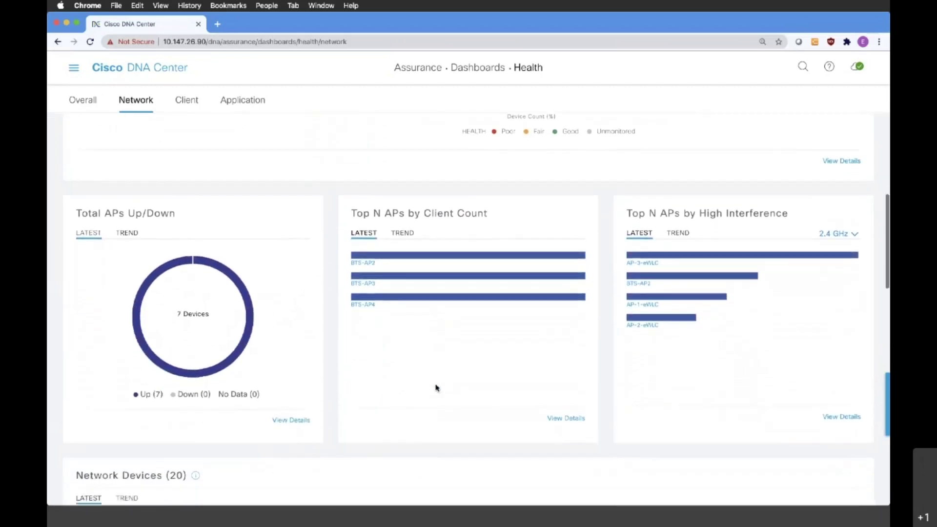
scroll(436, 387, down, 6)
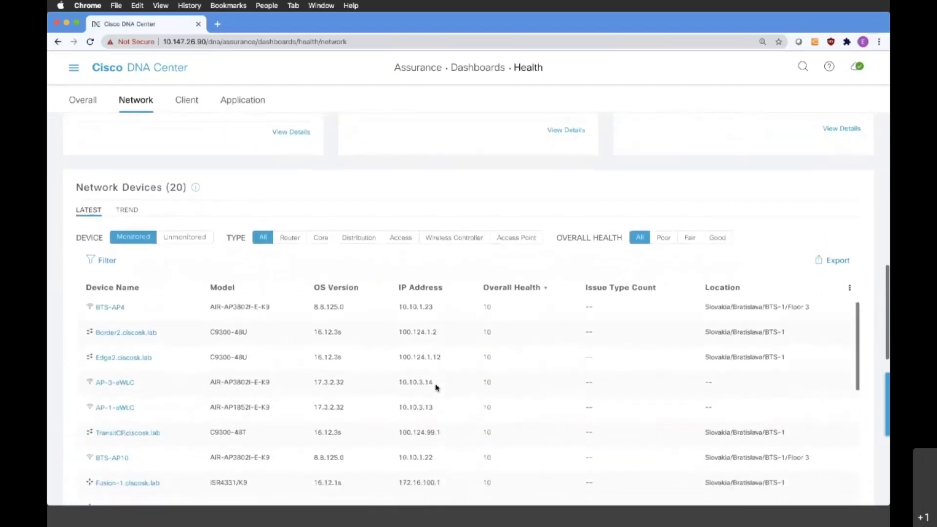
scroll(436, 387, down, 1)
scroll(436, 387, up, 1)
scroll(442, 351, up, 1)
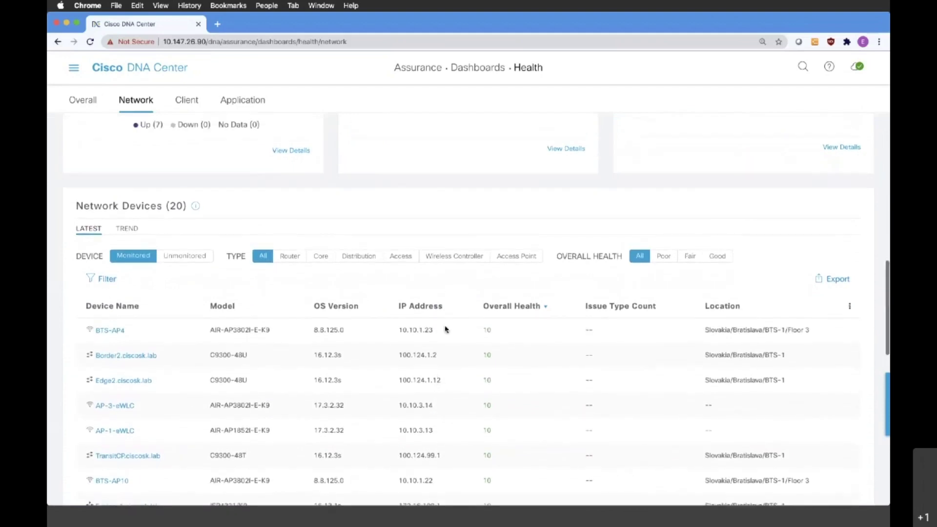
Show the overall health score breakdowns of BTS-AP4 and Border2.ciscosk.lab in the network devices list
scroll(462, 232, down, 2)
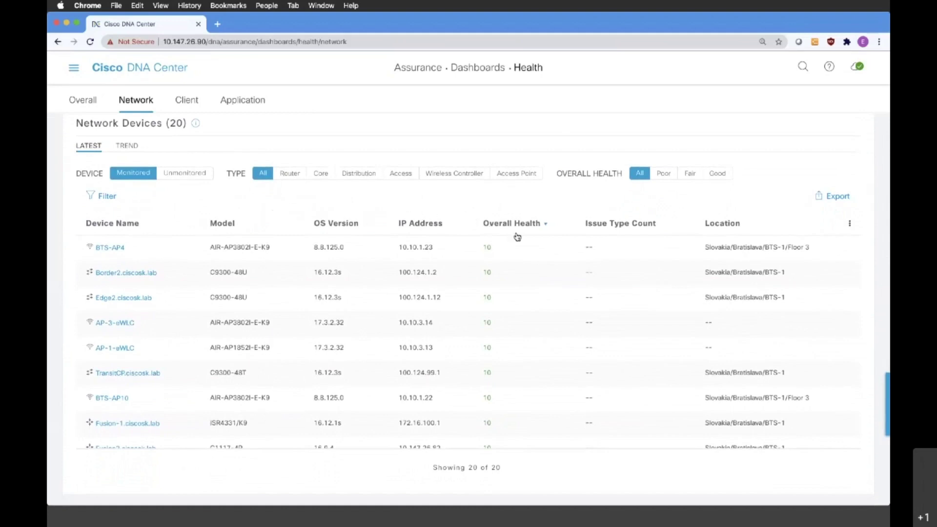
mouse_move(487, 248)
mouse_move(488, 274)
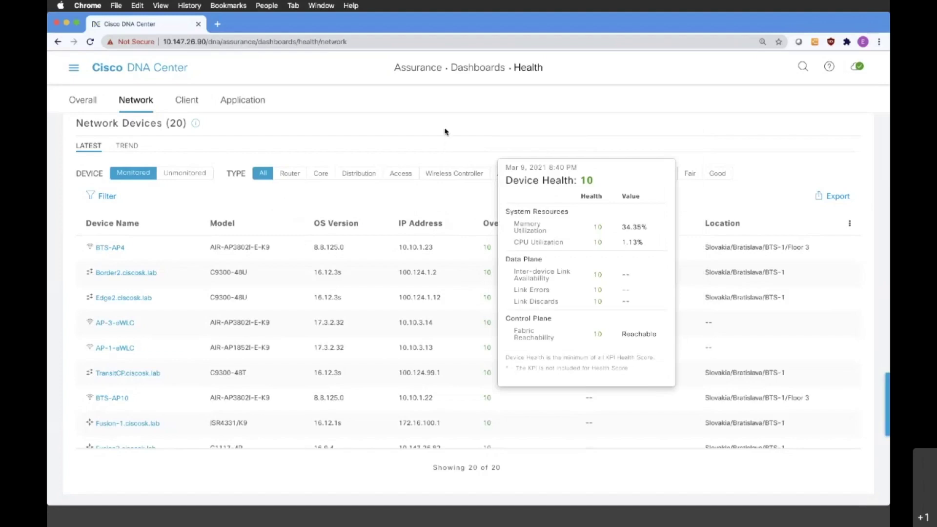
Open the client health view and review client connectivity, onboarding times, RSSI, SNR, roaming times, SSID counts and physical link status
scroll(446, 131, up, 10)
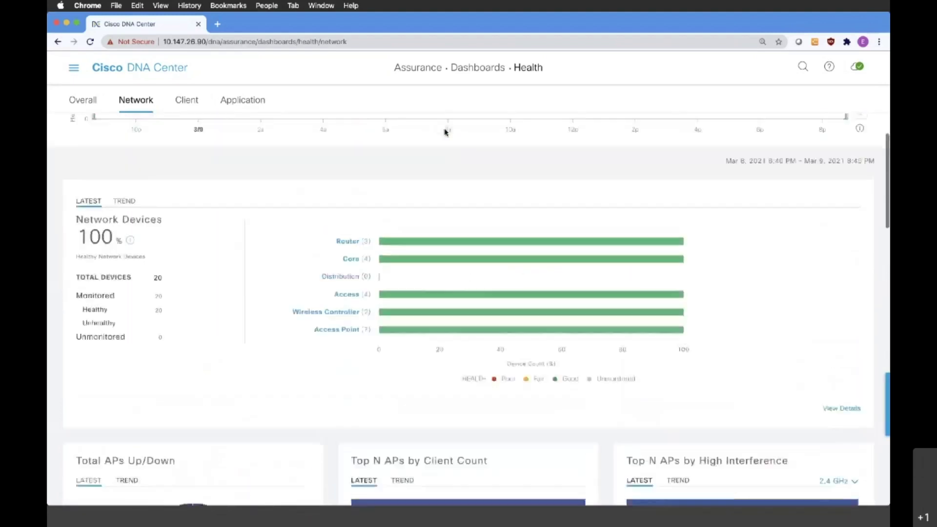
scroll(445, 131, up, 2)
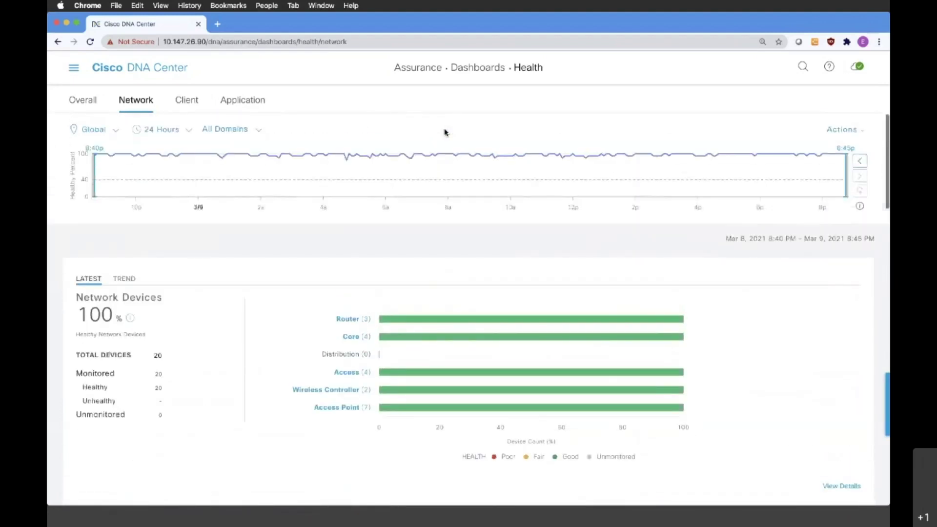
click(190, 105)
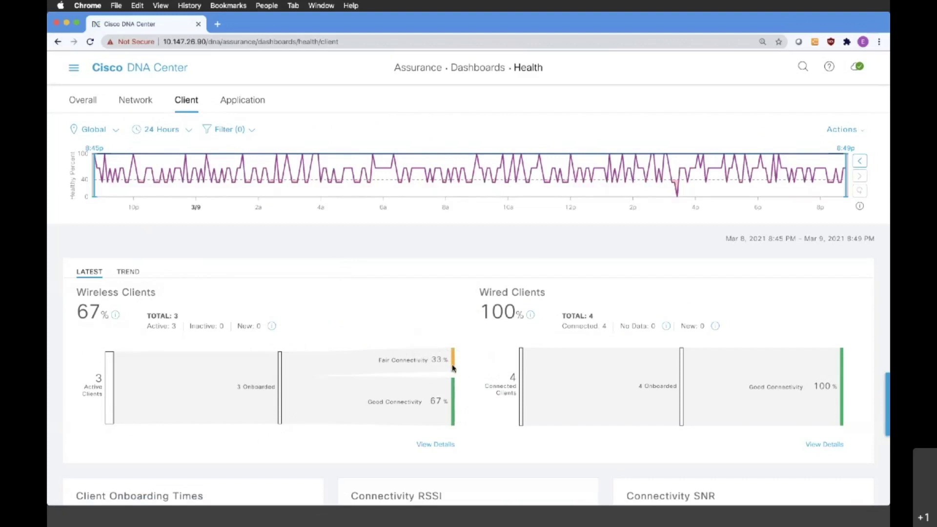
mouse_move(455, 368)
scroll(467, 393, down, 4)
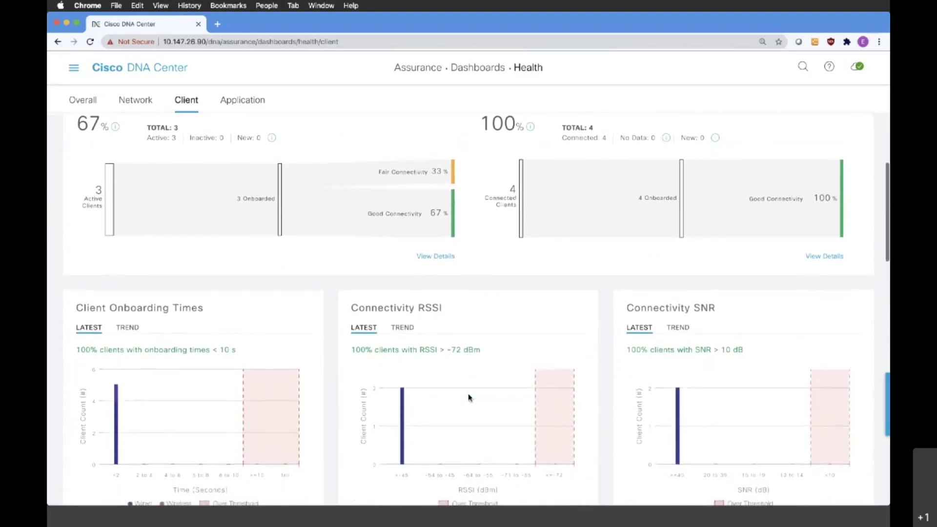
scroll(469, 397, up, 1)
scroll(468, 398, down, 4)
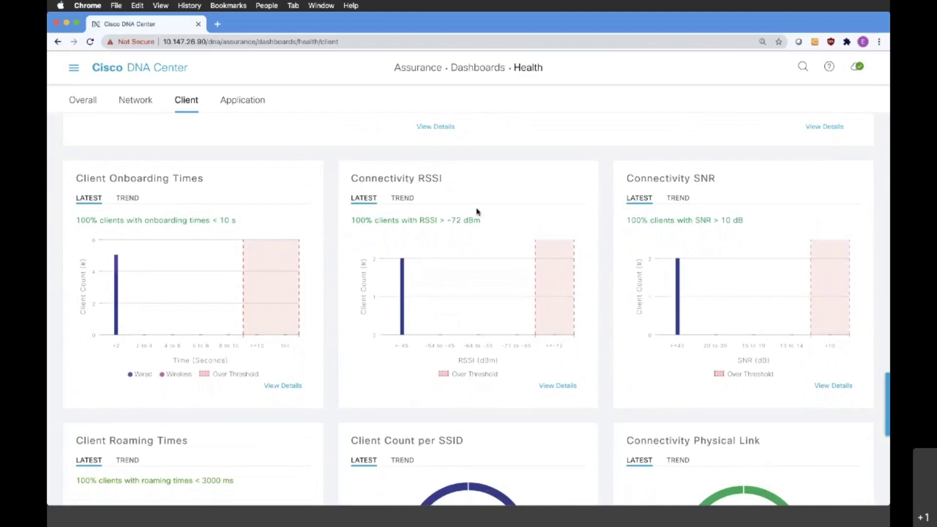
scroll(540, 277, down, 1)
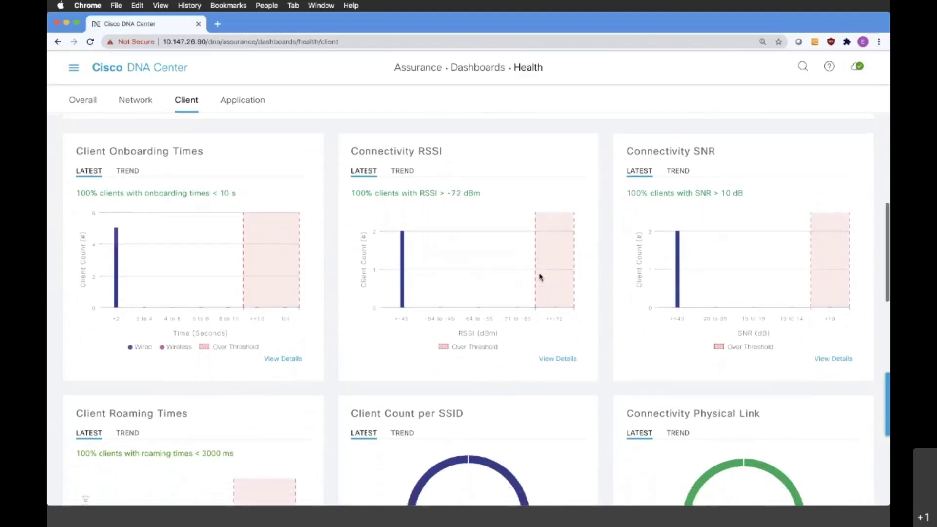
scroll(540, 276, down, 5)
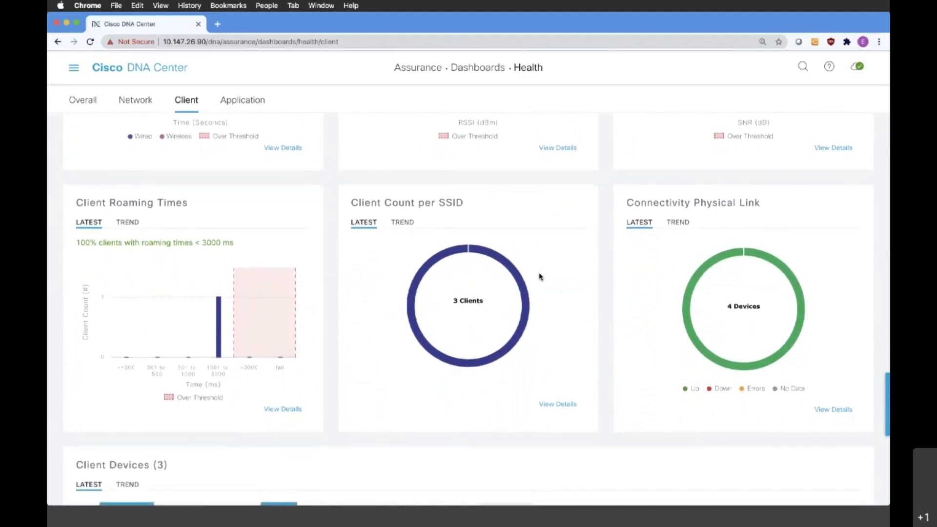
scroll(537, 276, down, 3)
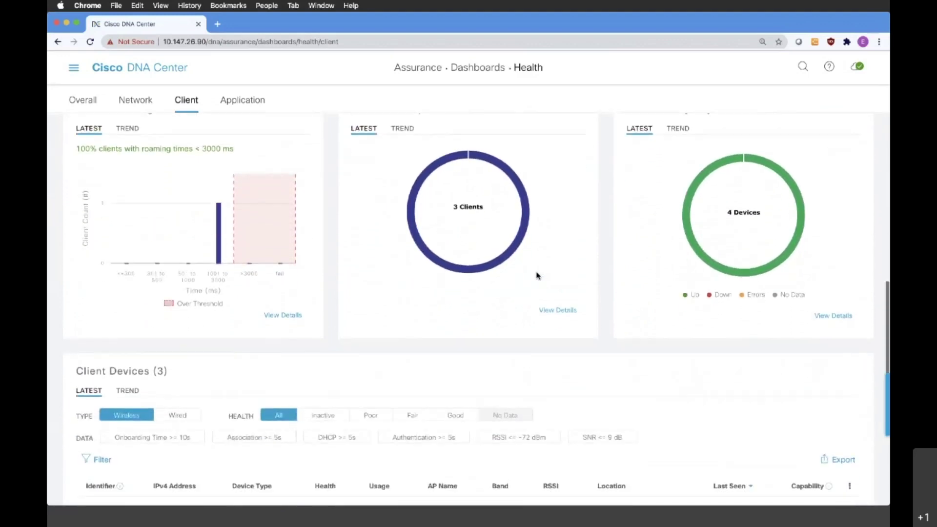
Filter the Client Devices table to wired clients and apply the filter
scroll(537, 276, down, 5)
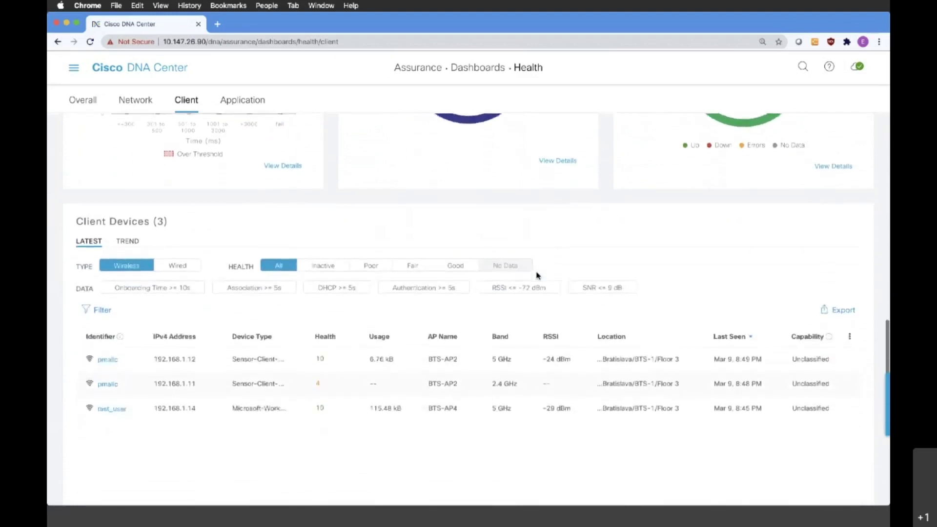
scroll(538, 277, down, 2)
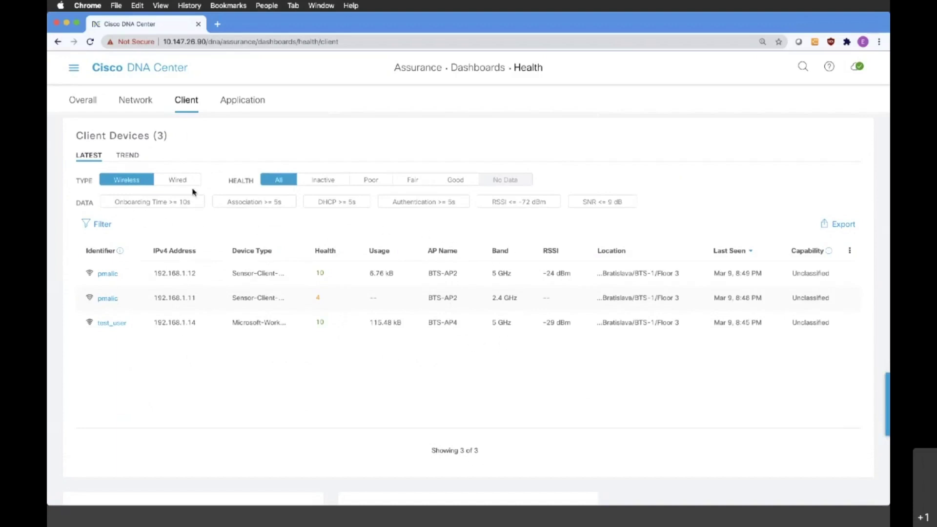
click(173, 183)
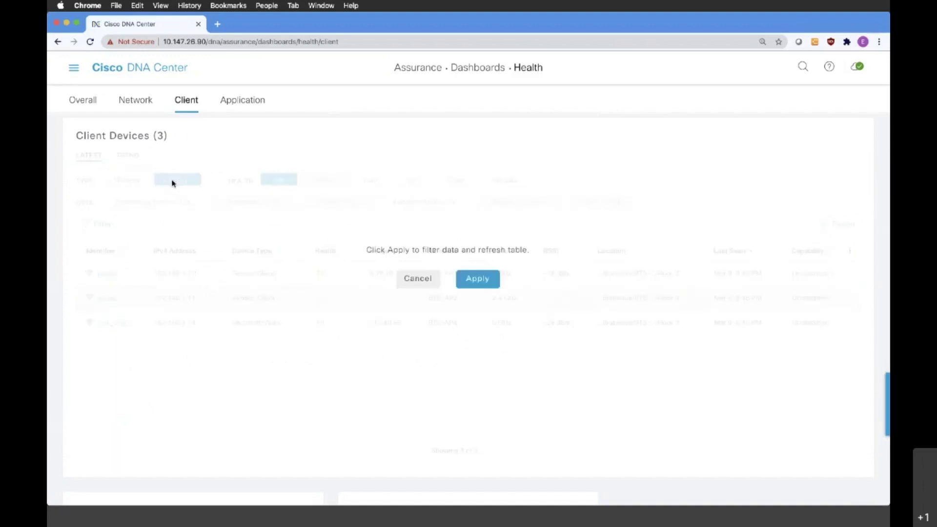
click(472, 288)
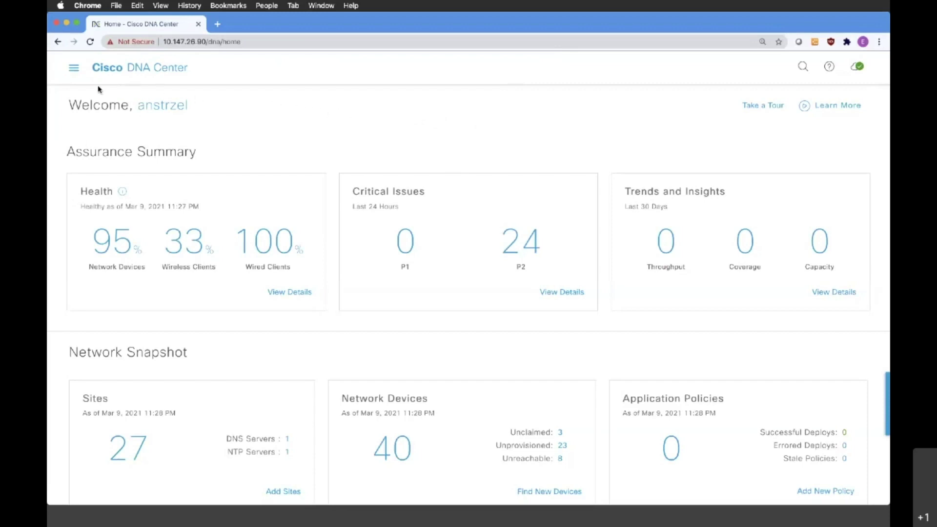
Open the Assurance Issues dashboard
click(74, 68)
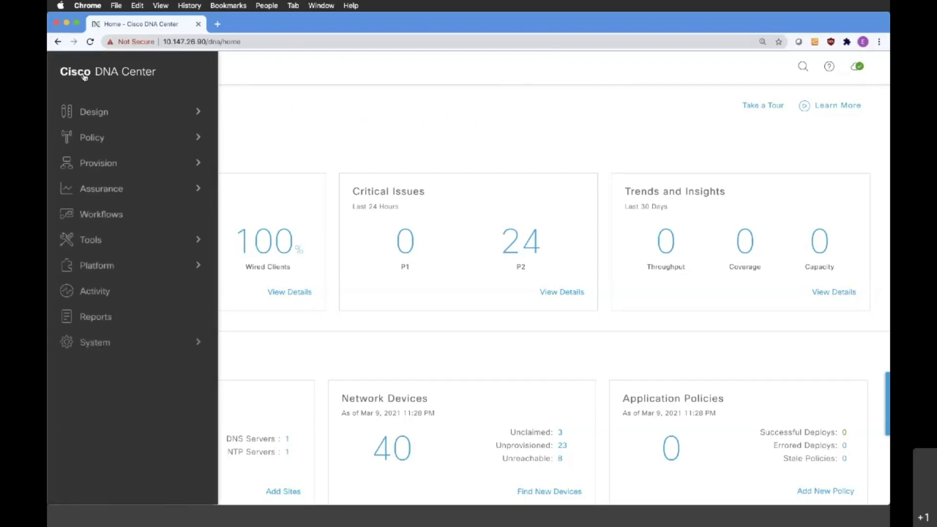
mouse_move(184, 193)
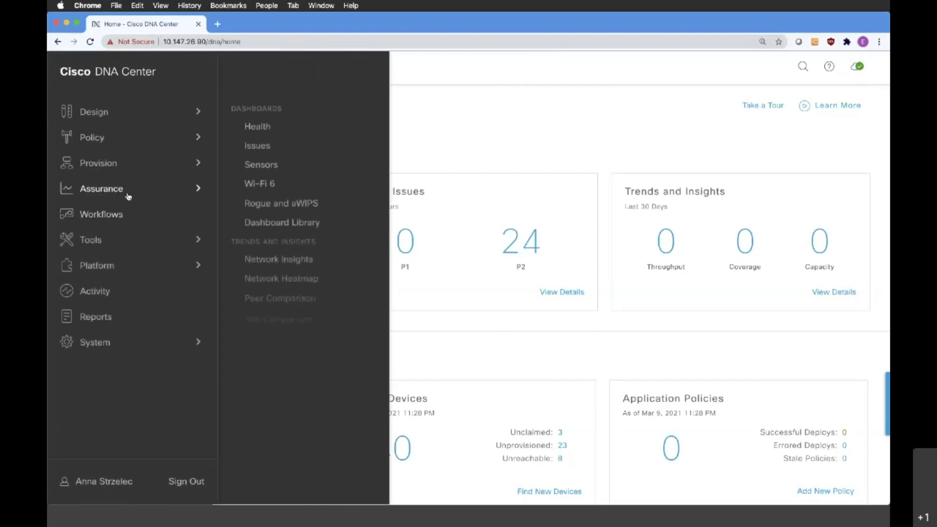
click(253, 146)
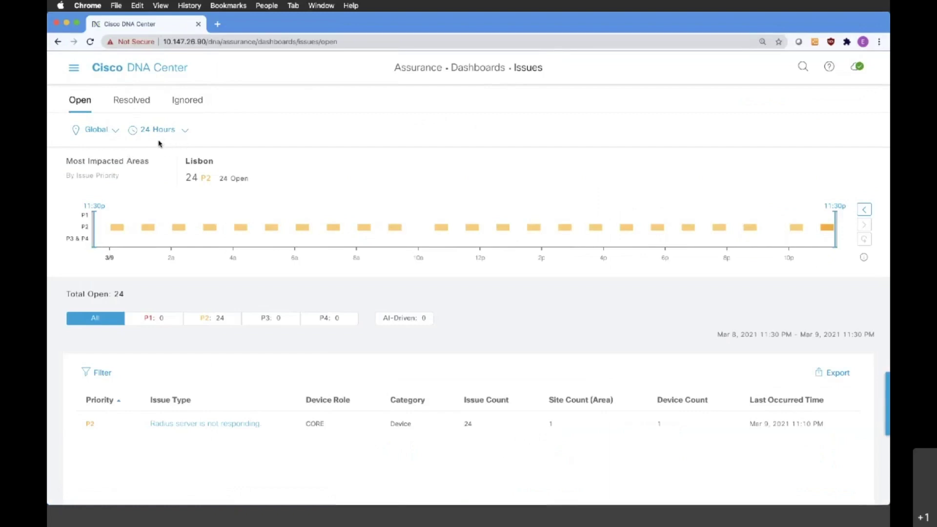
Set the time range of the open issues to 7 Days and apply it
click(185, 138)
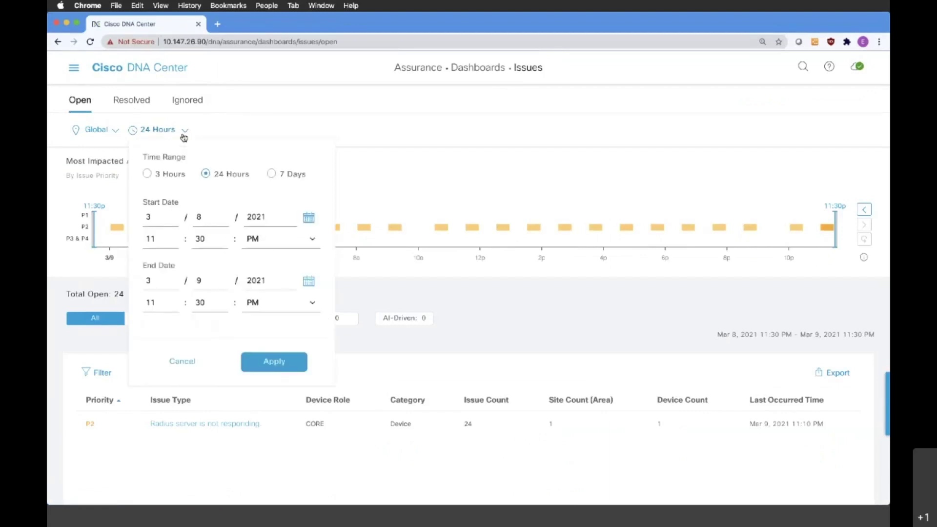
click(271, 174)
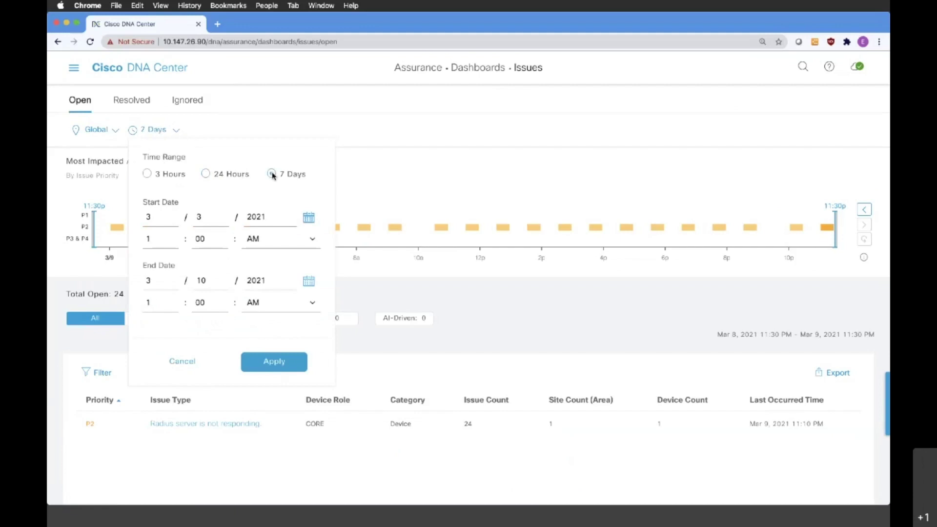
click(266, 363)
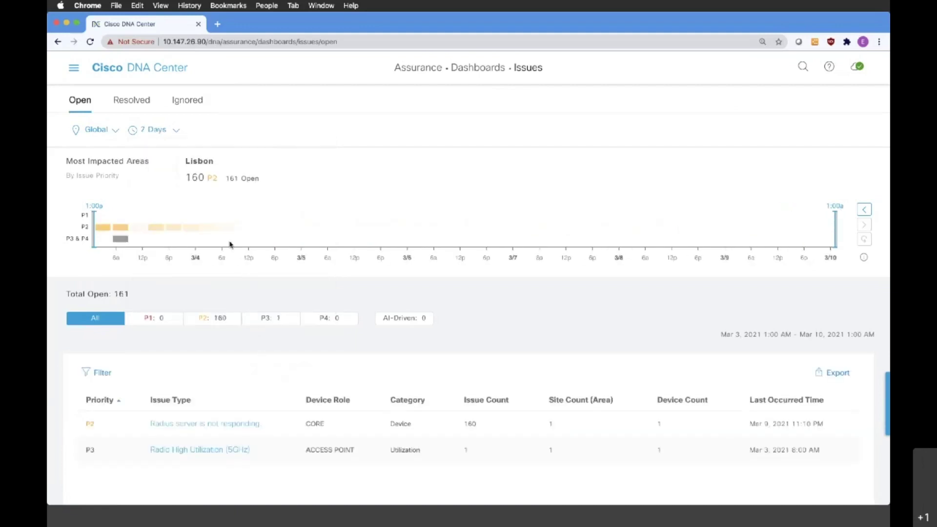
Open the details of the Radio High Utilization (5GHz) issue type
scroll(265, 330, down, 2)
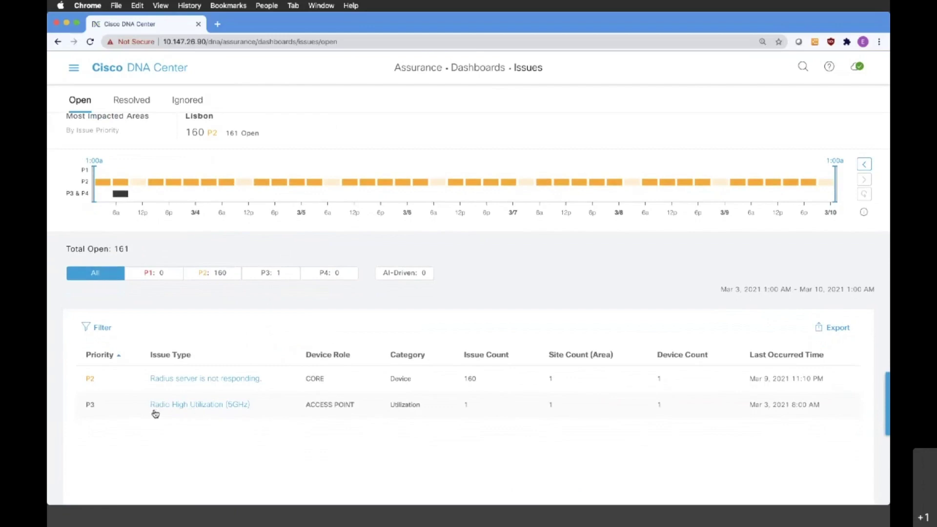
click(206, 406)
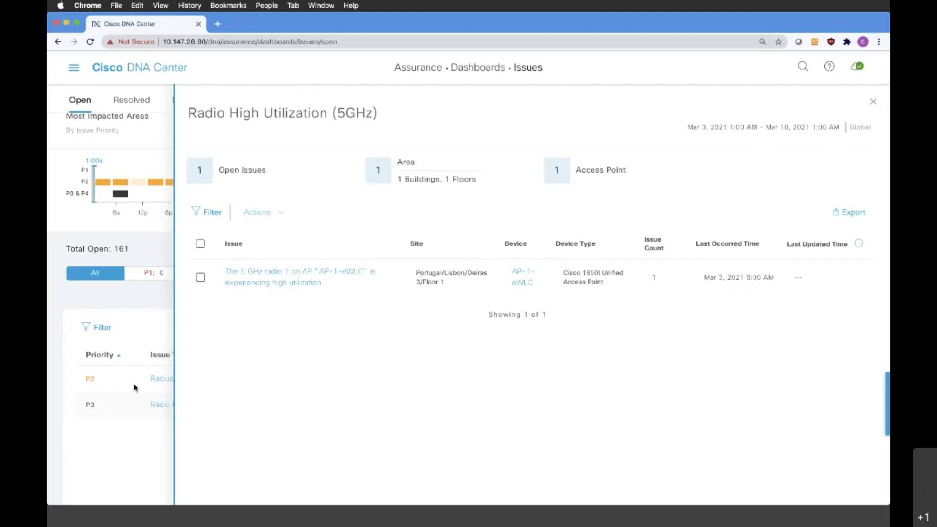
click(200, 277)
click(261, 213)
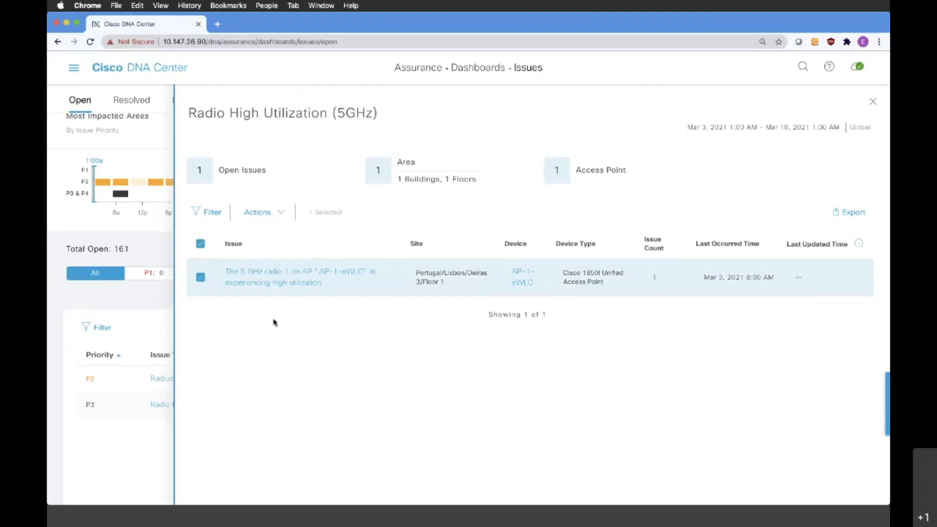
click(200, 278)
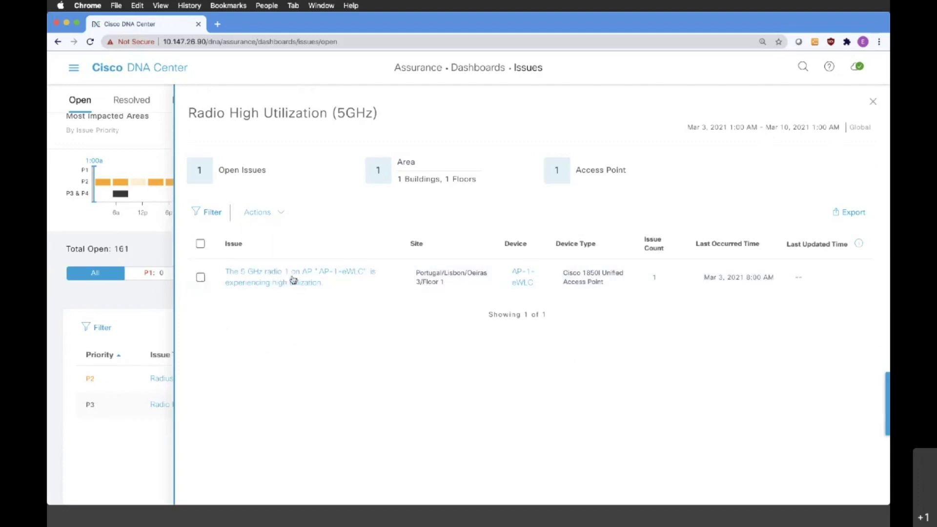
Open the high-utilization issue instance for AP-1-eWLC and inspect the peak in its 5GHz Radio 1 Channel Utilization chart
click(254, 274)
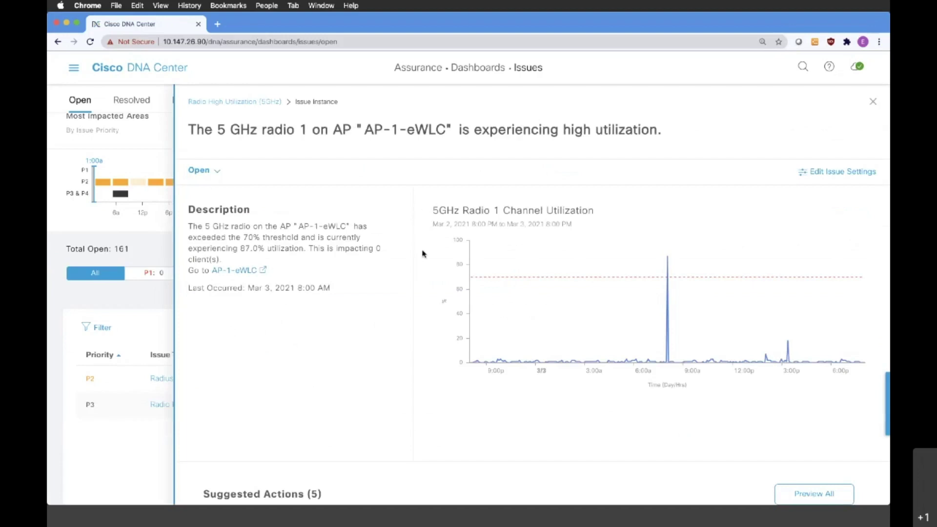
scroll(423, 254, down, 1)
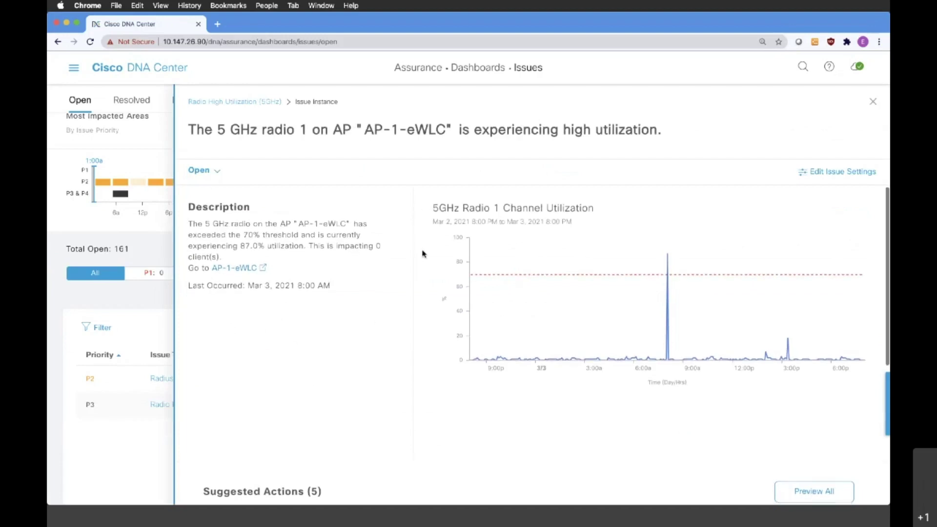
mouse_move(669, 328)
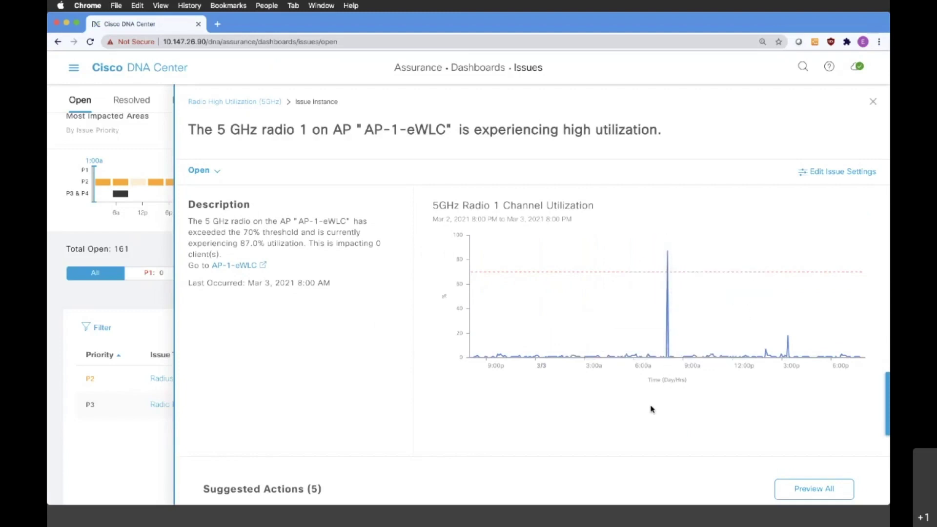
mouse_move(669, 354)
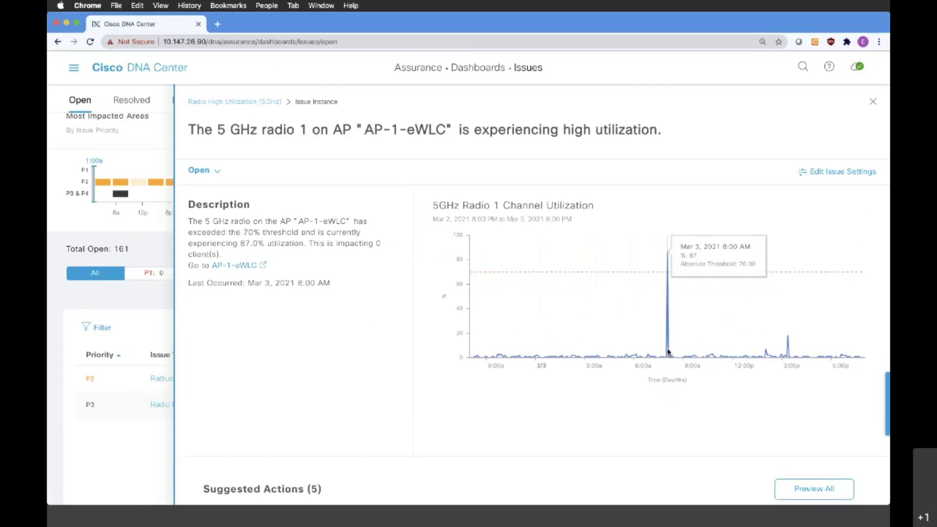
Expand the suggested action that checks for rogue APs and rogue clients, run its commands and review their output
scroll(332, 390, down, 3)
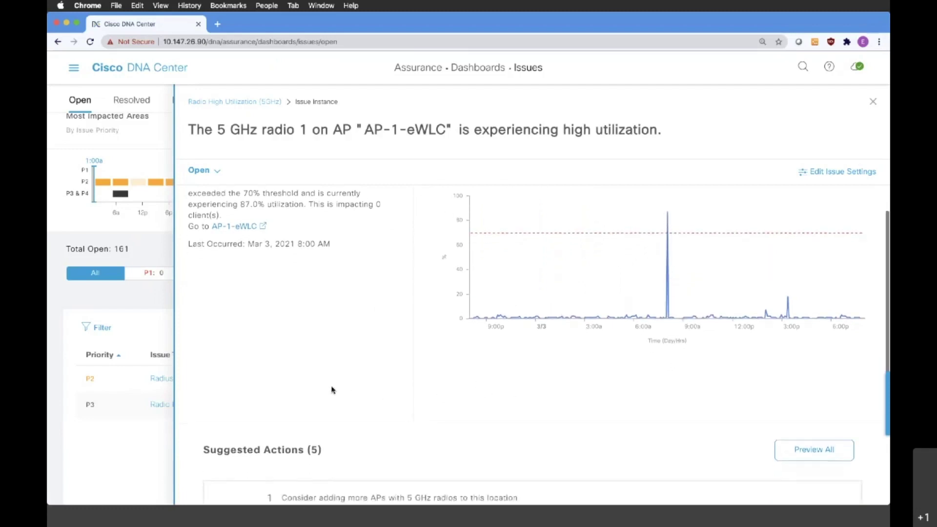
scroll(331, 389, down, 5)
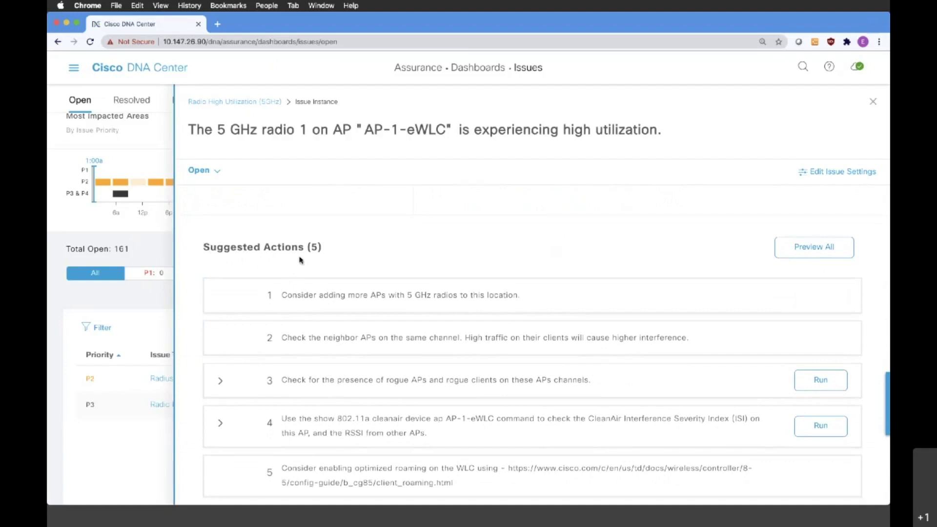
scroll(412, 243, down, 1)
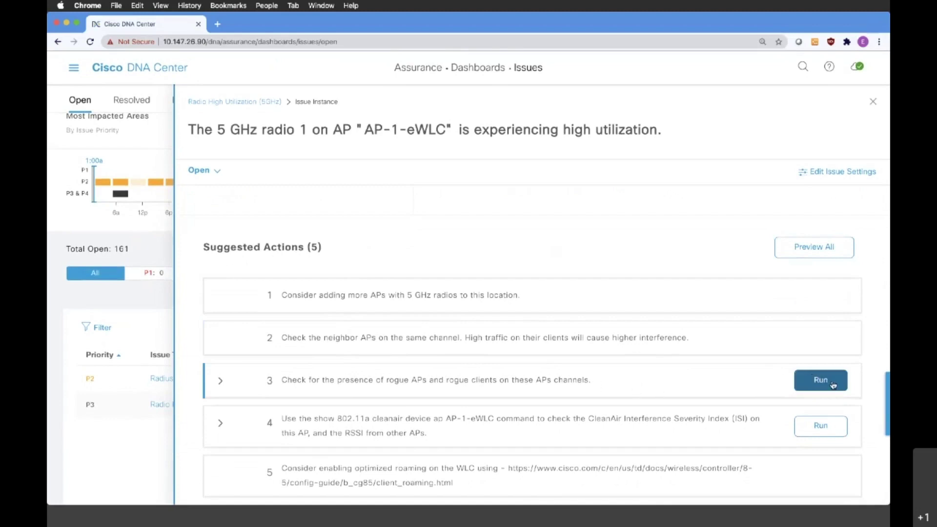
click(220, 383)
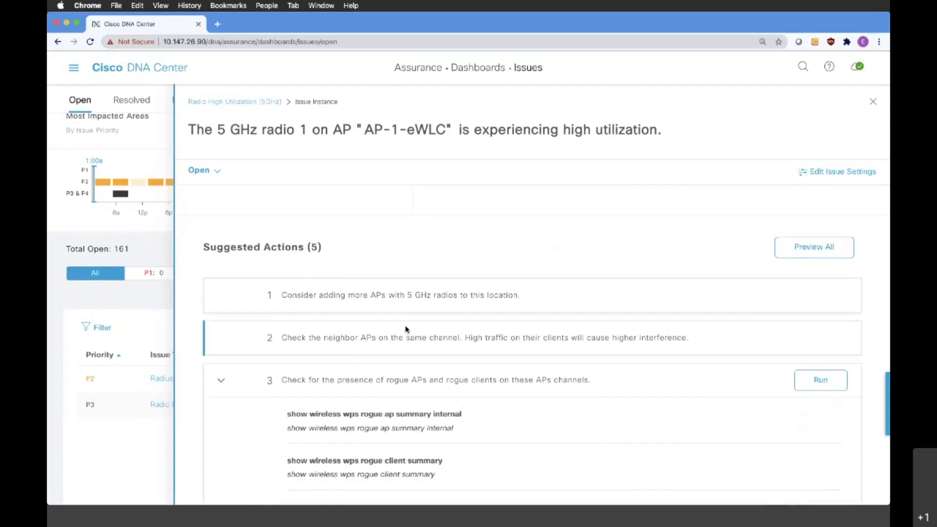
scroll(405, 329, down, 3)
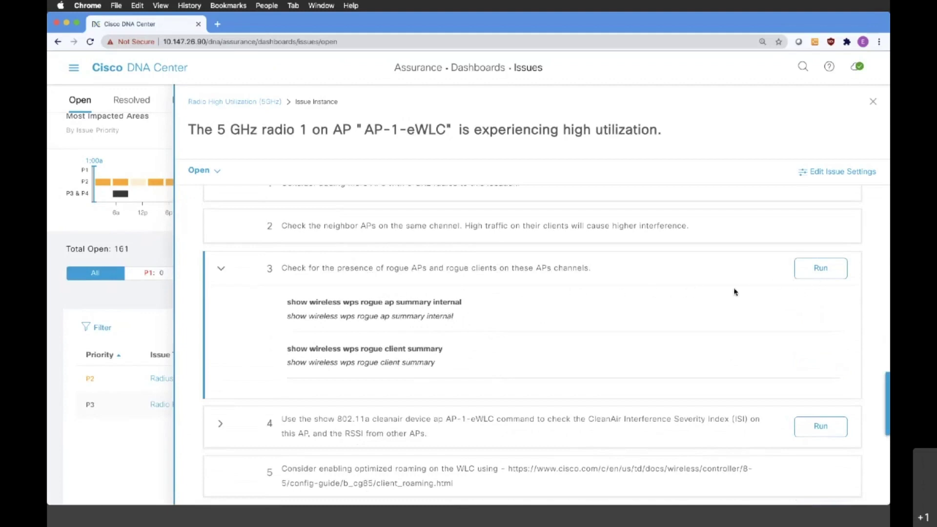
click(816, 271)
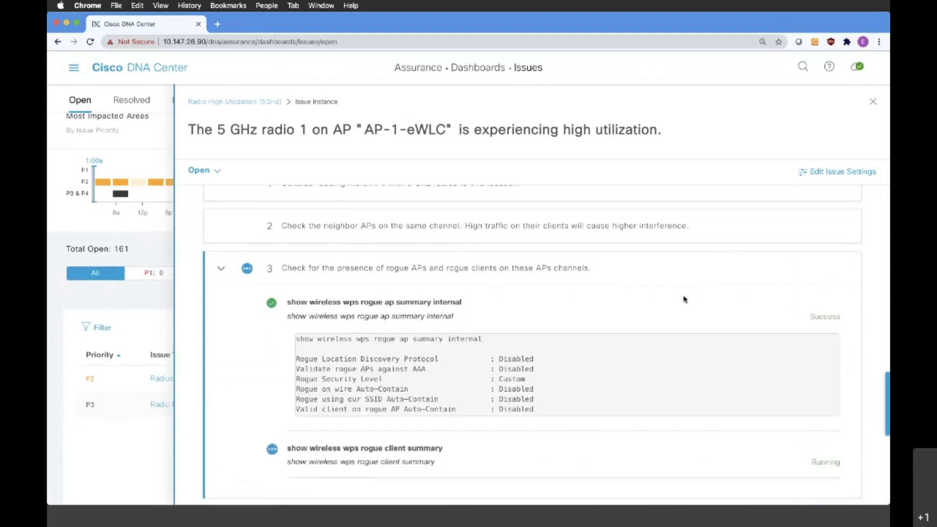
scroll(505, 291, down, 3)
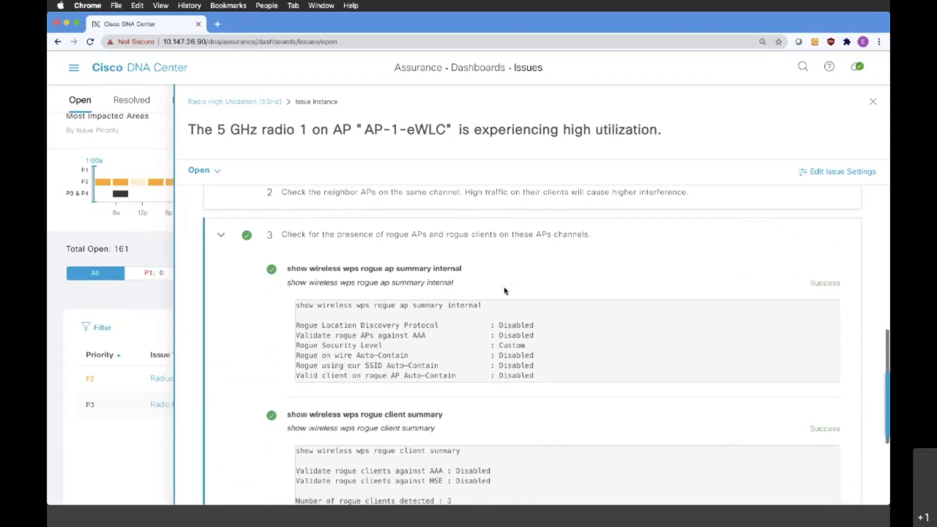